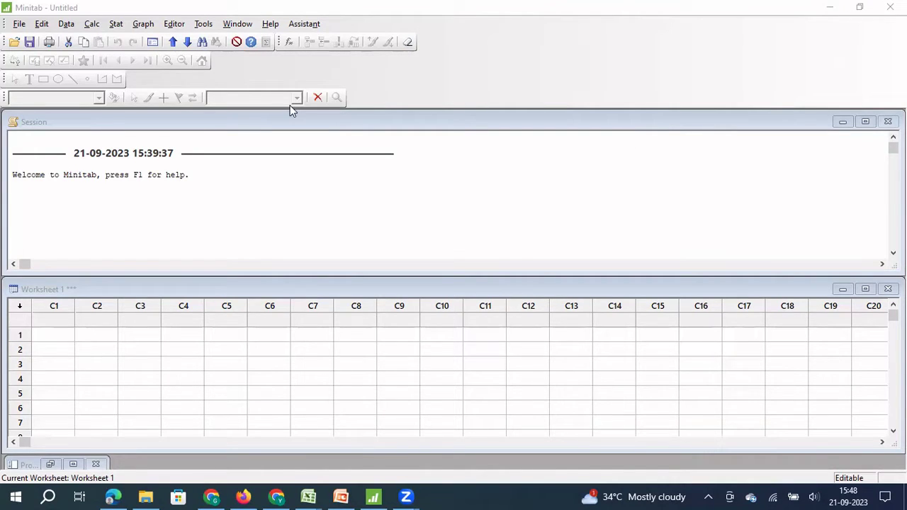
Step: Switch to Excel and bring up the Minitab Tutorials.xlsx workbook
{"action": "left_click", "coordinate": [143, 24]}
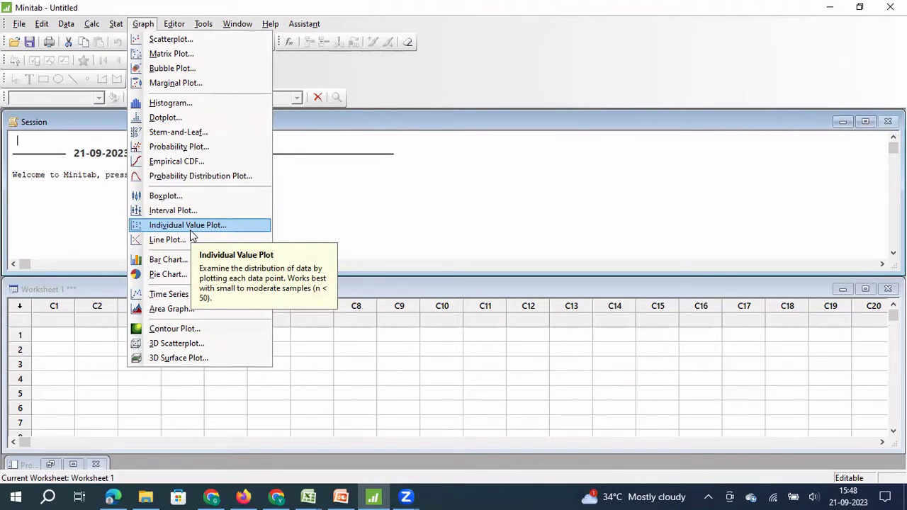
{"action": "left_click", "coordinate": [310, 496]}
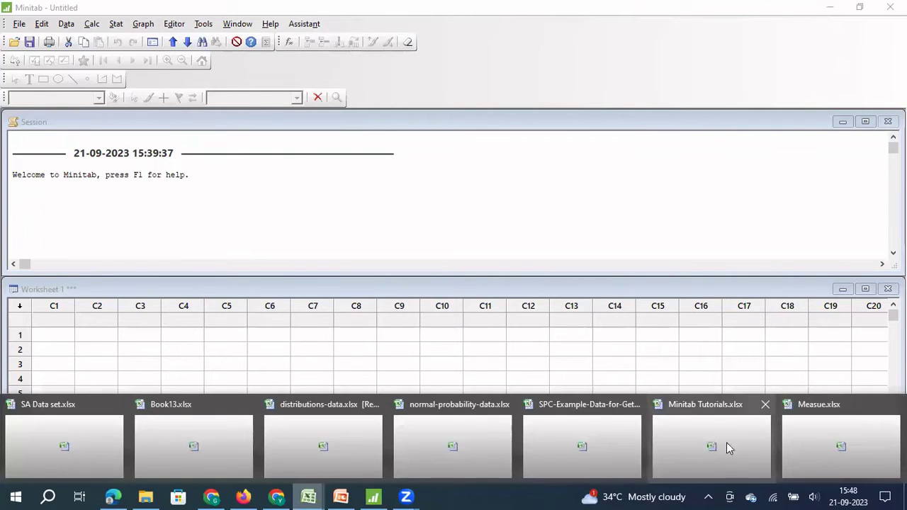
{"action": "left_click", "coordinate": [705, 445]}
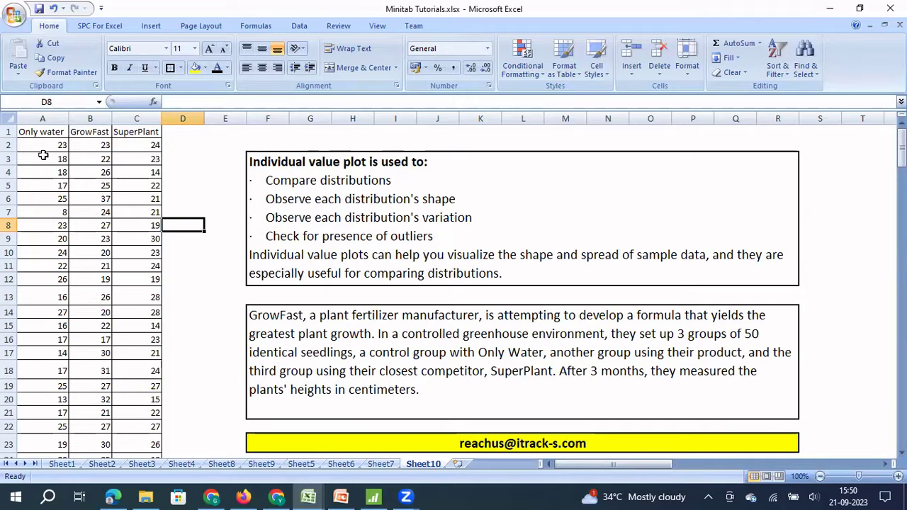
Step: Copy the full Only water, GrowFast and SuperPlant data columns, including their headers, from Sheet10
{"action": "key", "text": "Left"}
{"action": "key", "text": "Left"}
{"action": "key", "text": "Left"}
{"action": "key", "text": "Up"}
{"action": "key", "text": "Up"}
{"action": "key", "text": "Up"}
{"action": "key", "text": "Up"}
{"action": "key", "text": "Up"}
{"action": "key", "text": "Up"}
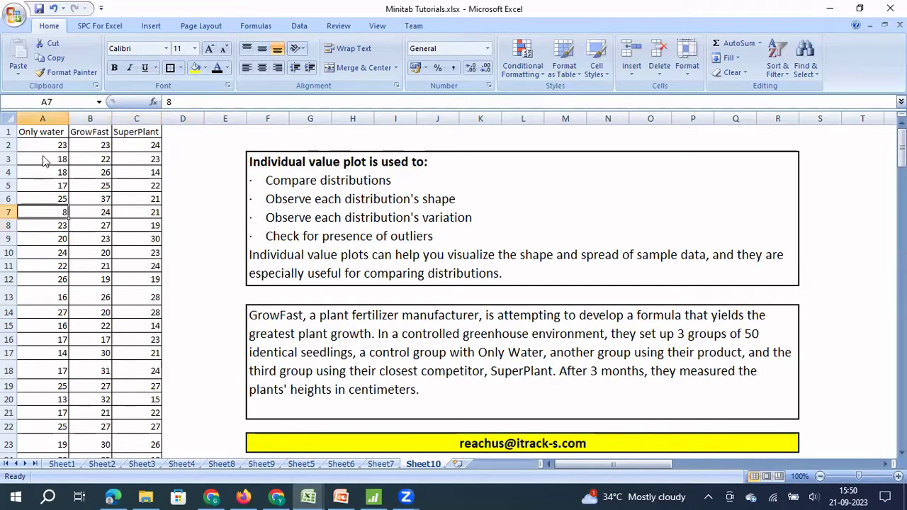
{"action": "key", "text": "Up"}
{"action": "key", "text": "shift+Right"}
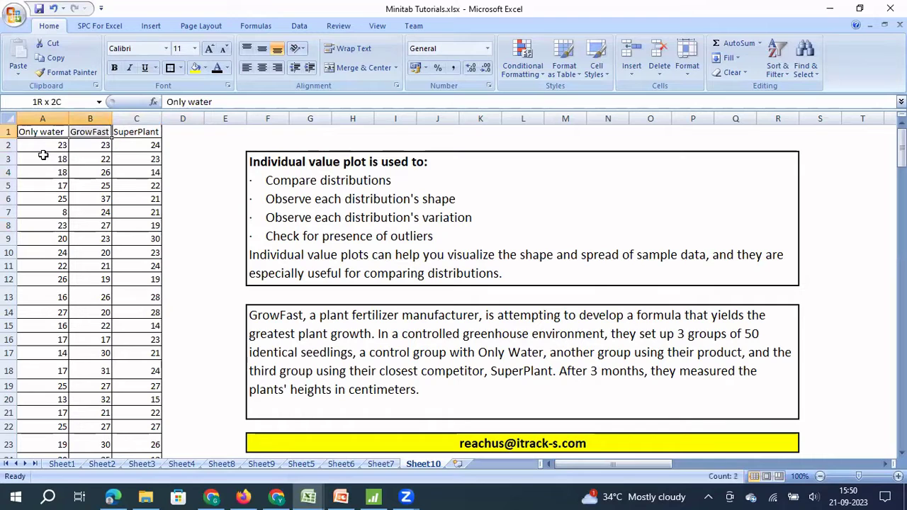
{"action": "key", "text": "shift+Right"}
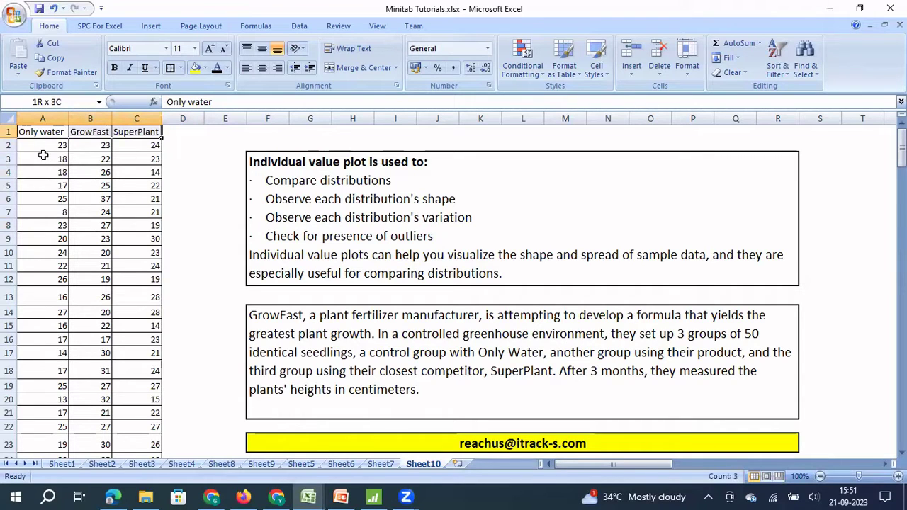
{"action": "key", "text": "ctrl+shift+Down"}
{"action": "key", "text": "ctrl+c"}
{"action": "scroll", "coordinate": [42, 155], "scroll_direction": "up", "scroll_amount": 8}
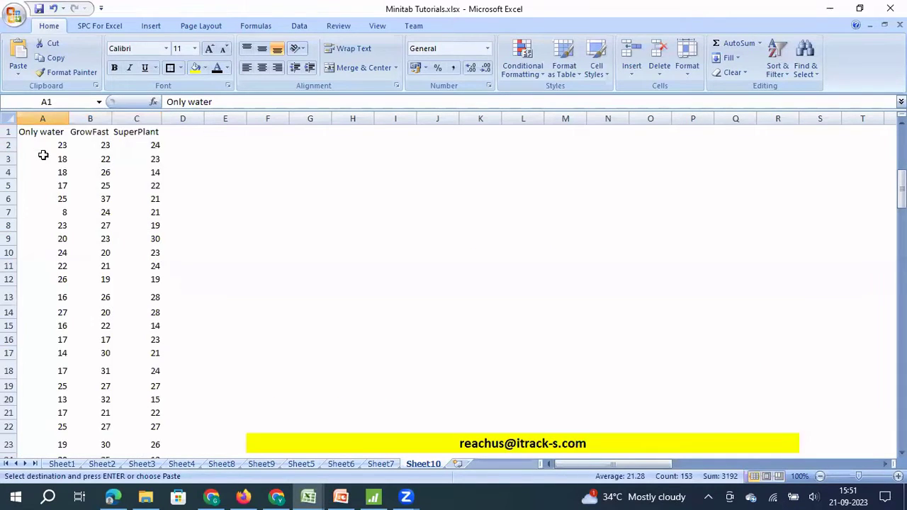
Step: Switch to Minitab and paste the copied columns into Worksheet 1, starting at the name cell of C1
{"action": "left_click", "coordinate": [381, 496]}
{"action": "left_click", "coordinate": [50, 320]}
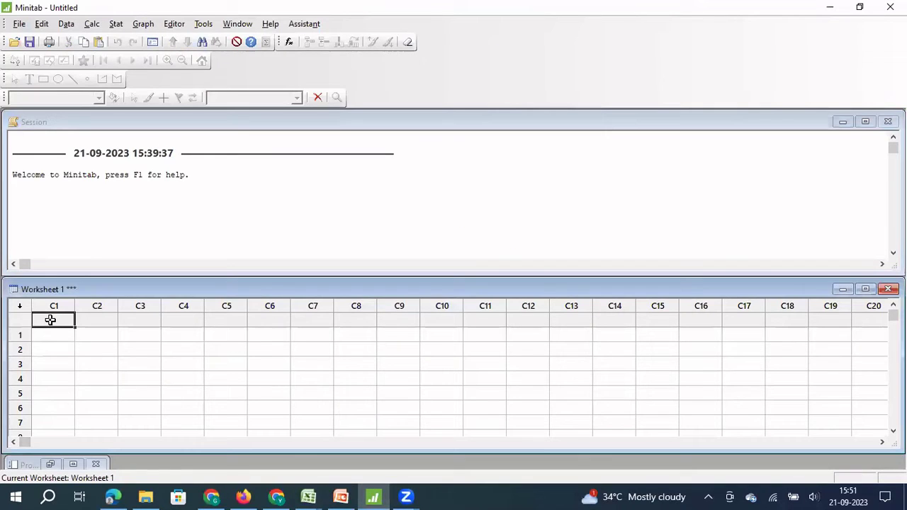
{"action": "key", "text": "ctrl+v"}
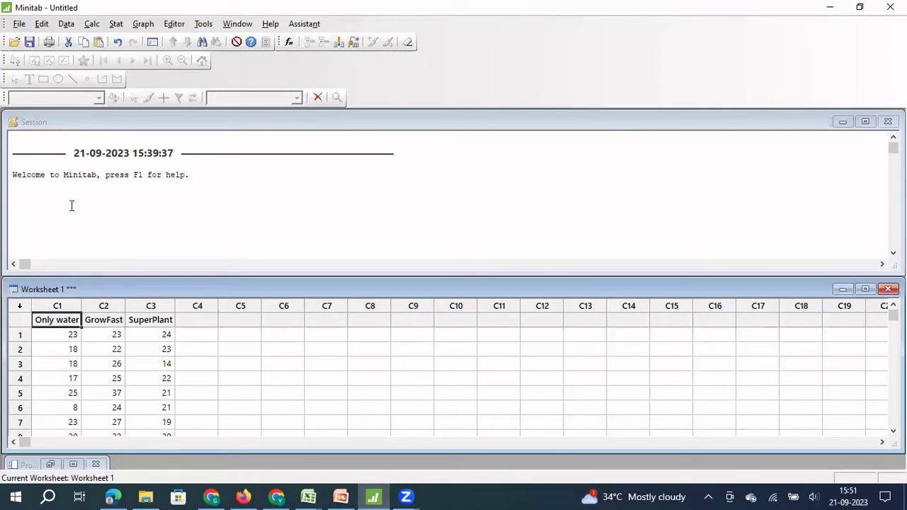
Step: Create a simple One Y individual value plot with Only water as the graph variable
{"action": "left_click", "coordinate": [143, 24]}
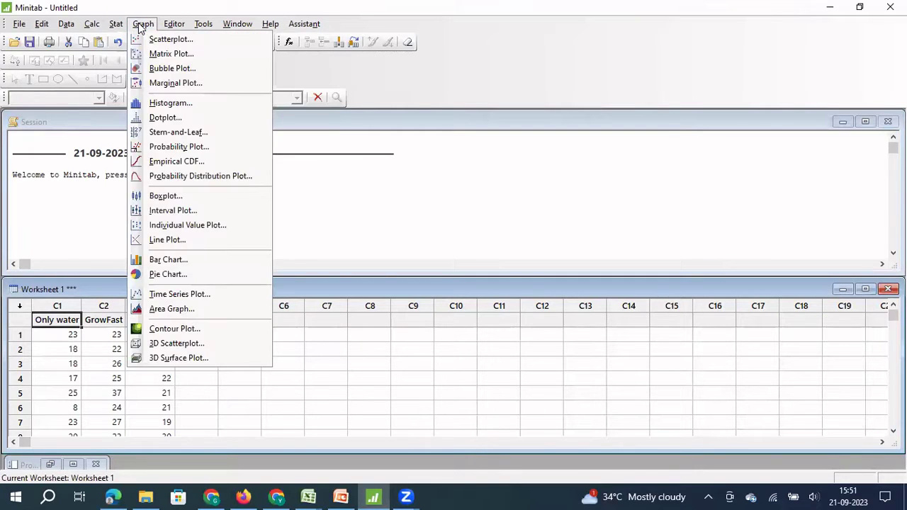
{"action": "left_click", "coordinate": [179, 224]}
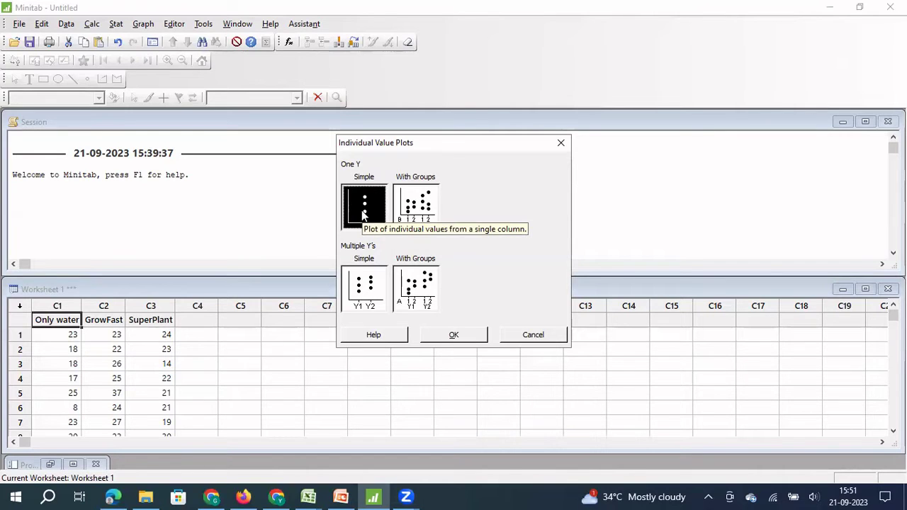
{"action": "left_click", "coordinate": [457, 336]}
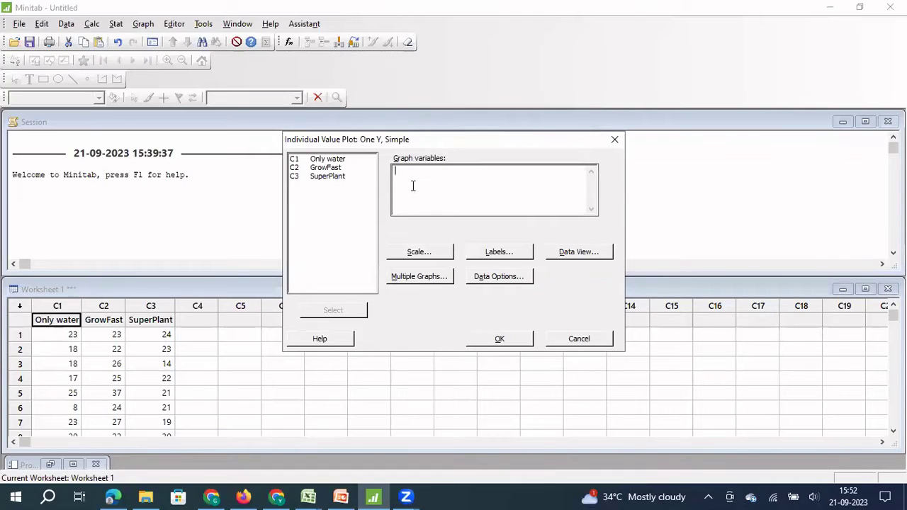
{"action": "double_click", "coordinate": [335, 161]}
{"action": "left_click", "coordinate": [500, 338]}
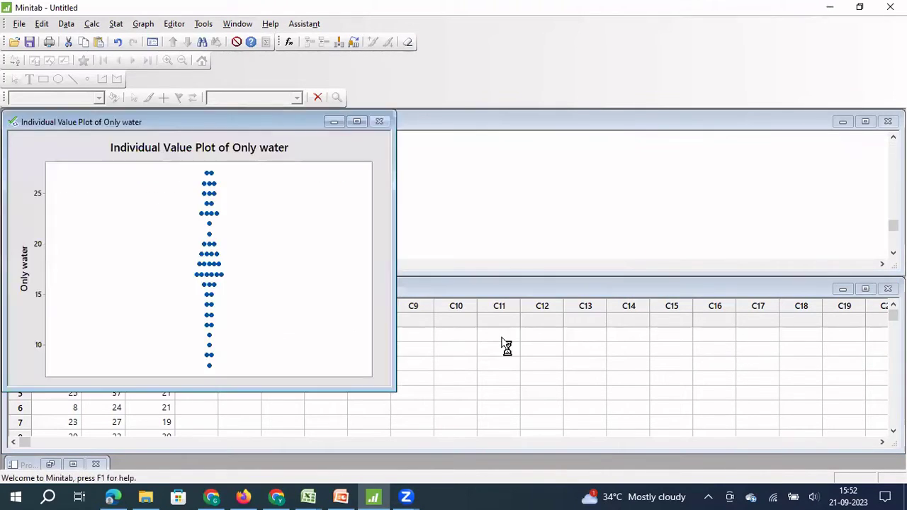
Step: Examine the distribution of points in the maximized Only water plot, then minimize the graph window
{"action": "left_click", "coordinate": [355, 122]}
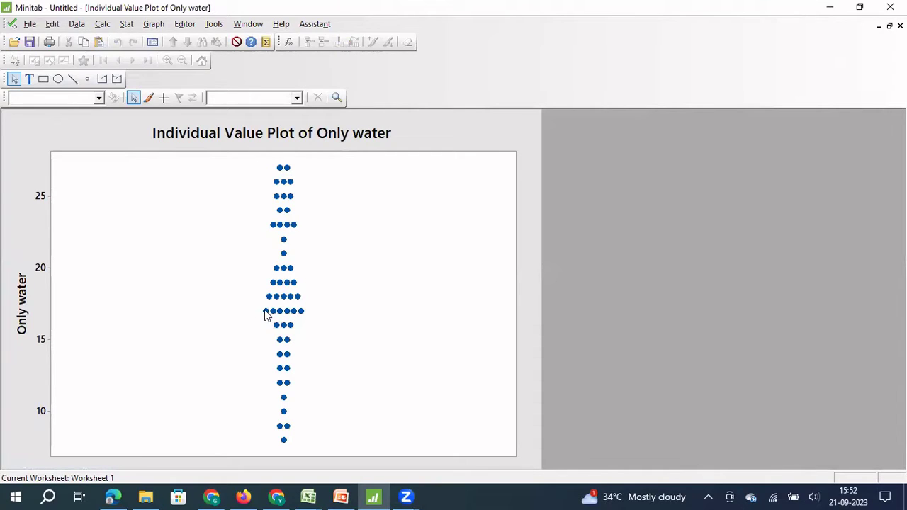
{"action": "mouse_move", "coordinate": [266, 315]}
{"action": "mouse_move", "coordinate": [285, 376]}
{"action": "left_click", "coordinate": [878, 26]}
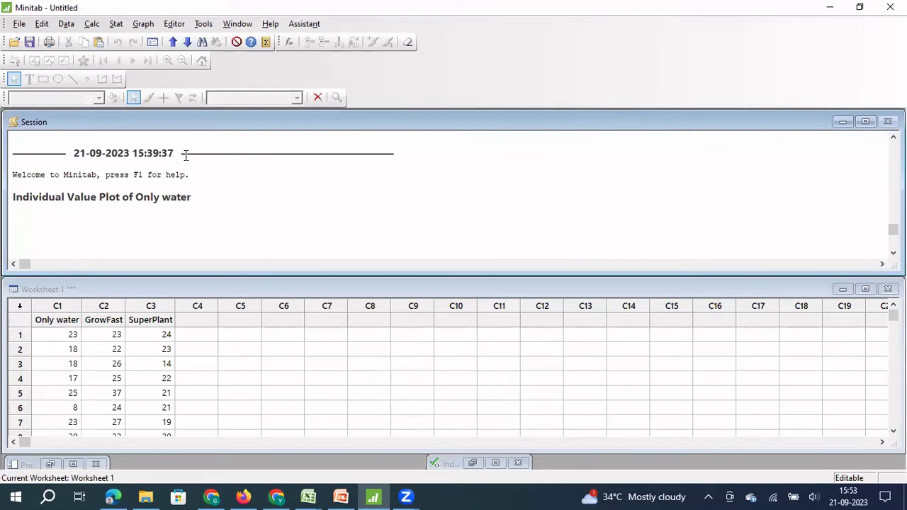
Step: Create a simple Multiple Y's individual value plot with Only water, GrowFast and SuperPlant as the graph variables
{"action": "left_click", "coordinate": [142, 24]}
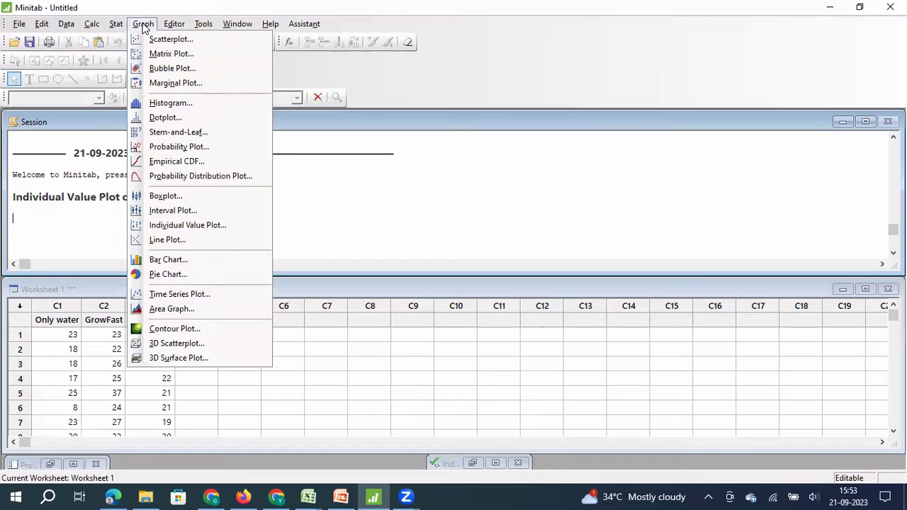
{"action": "left_click", "coordinate": [177, 226]}
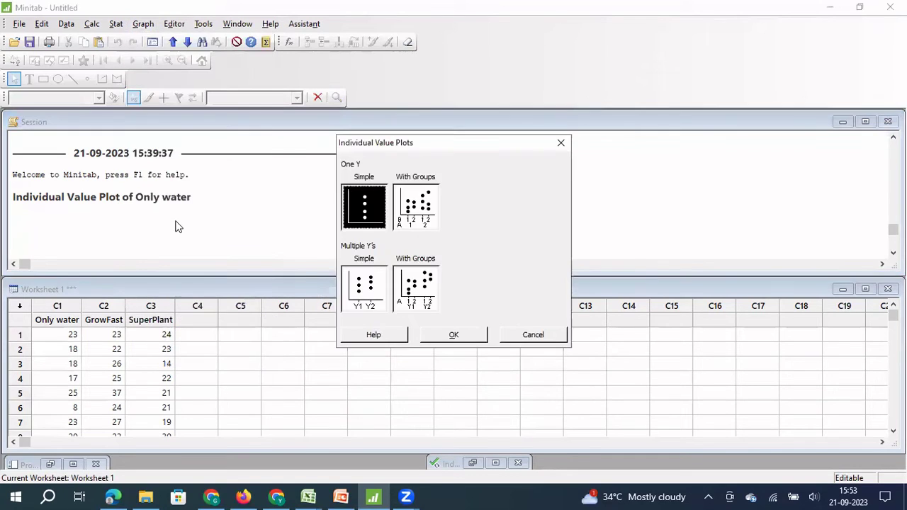
{"action": "left_click", "coordinate": [362, 285]}
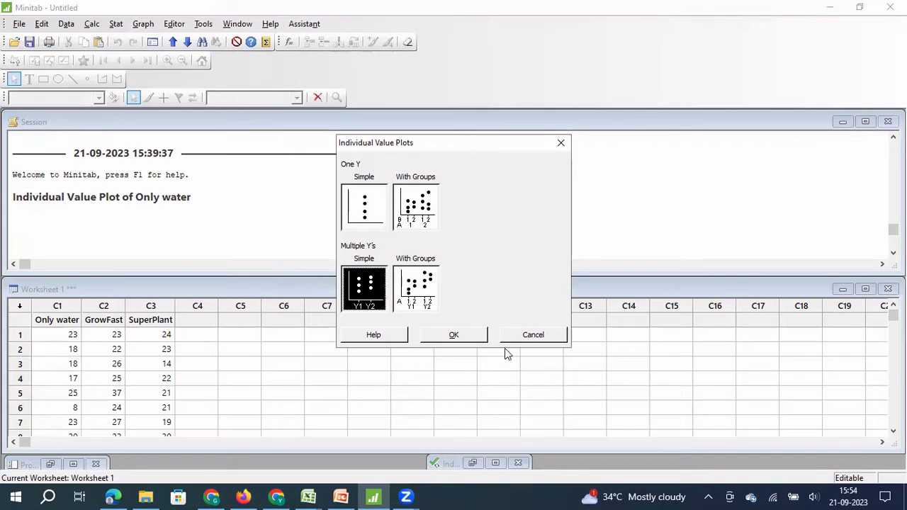
{"action": "left_click", "coordinate": [464, 337]}
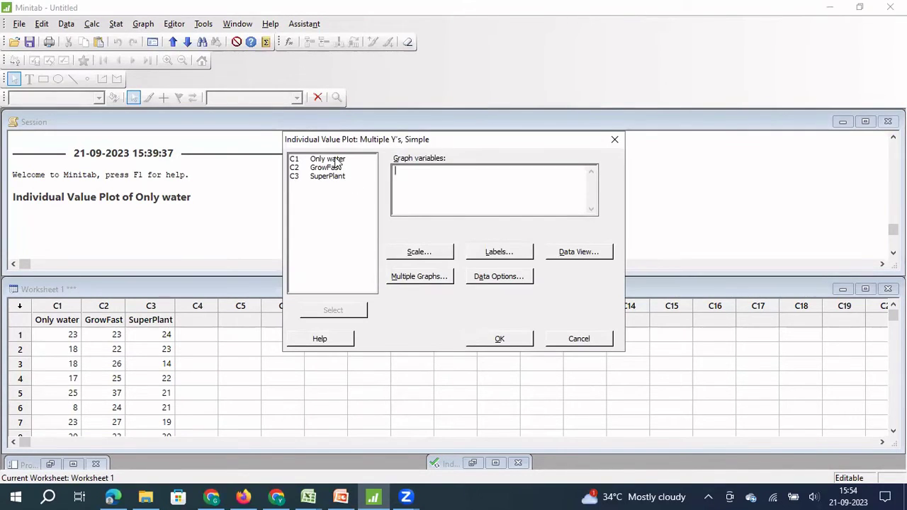
{"action": "left_click", "coordinate": [336, 161]}
{"action": "double_click", "coordinate": [336, 161]}
{"action": "double_click", "coordinate": [336, 168]}
{"action": "double_click", "coordinate": [335, 177]}
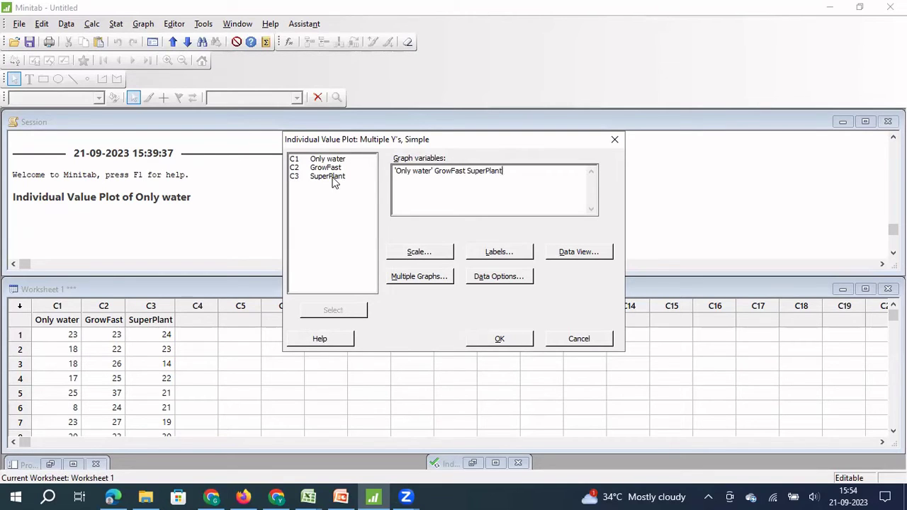
{"action": "left_click", "coordinate": [500, 338]}
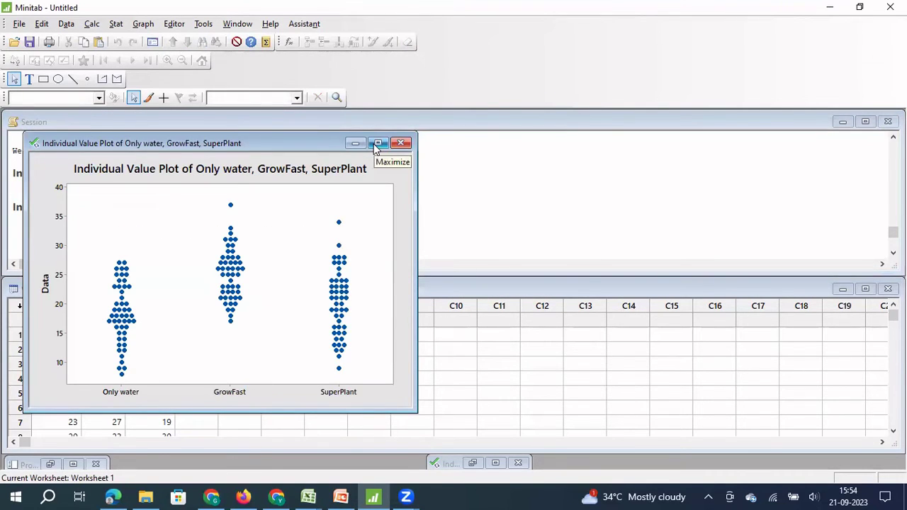
Step: Compare the point distributions of the three groups in the maximized combined plot, then minimize the graph window
{"action": "left_click", "coordinate": [375, 144]}
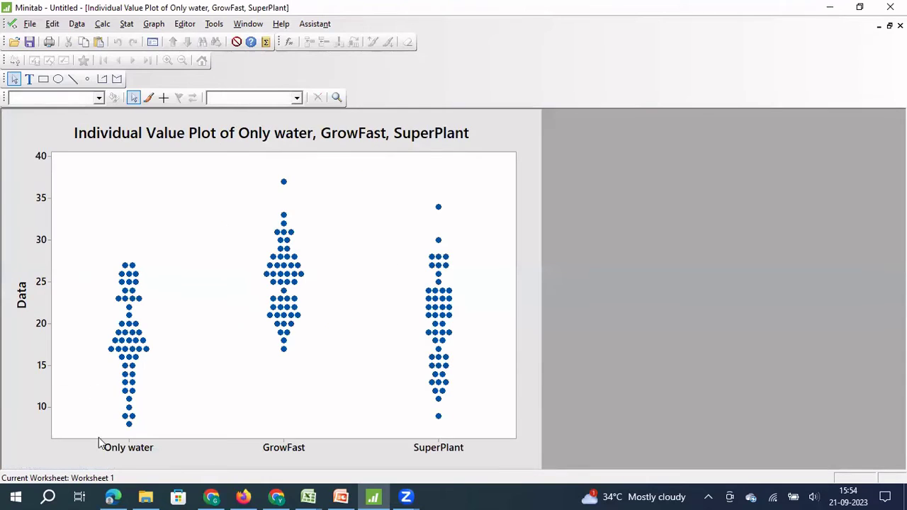
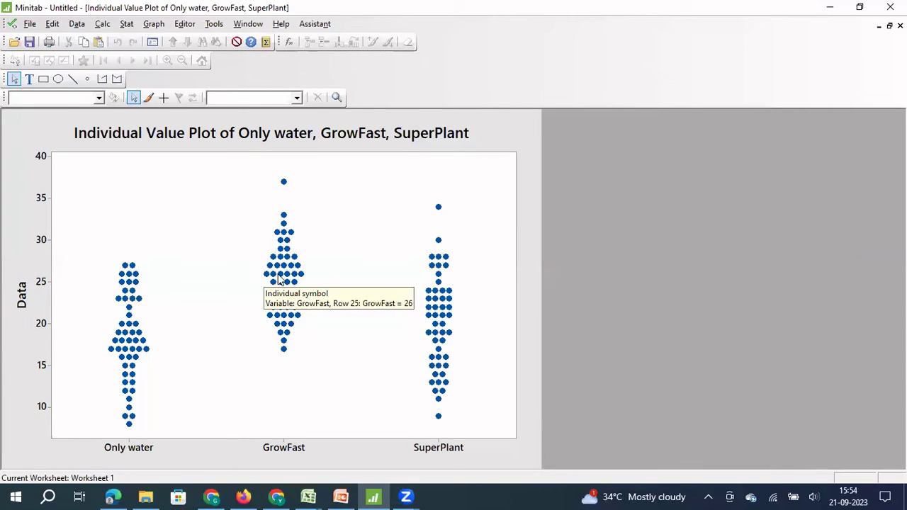
{"action": "mouse_move", "coordinate": [307, 275]}
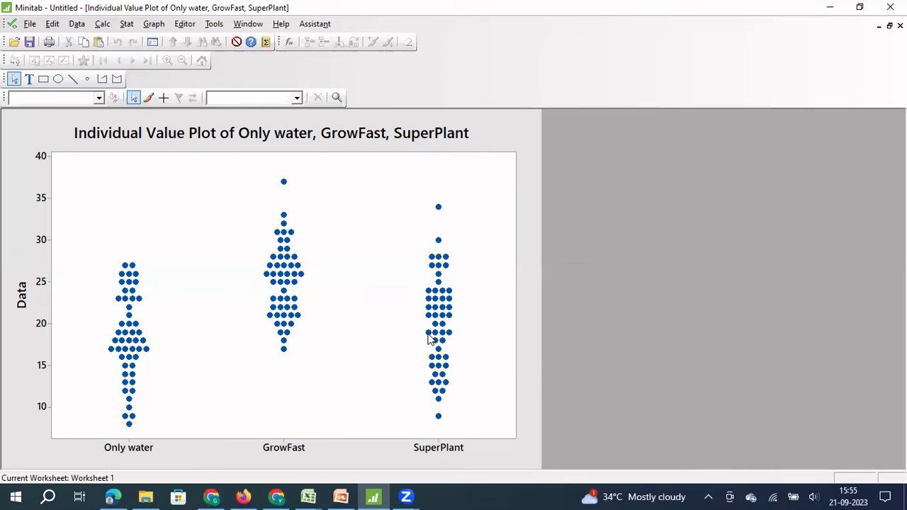
{"action": "mouse_move", "coordinate": [429, 340]}
{"action": "mouse_move", "coordinate": [428, 321]}
{"action": "mouse_move", "coordinate": [431, 297]}
{"action": "left_click", "coordinate": [878, 26]}
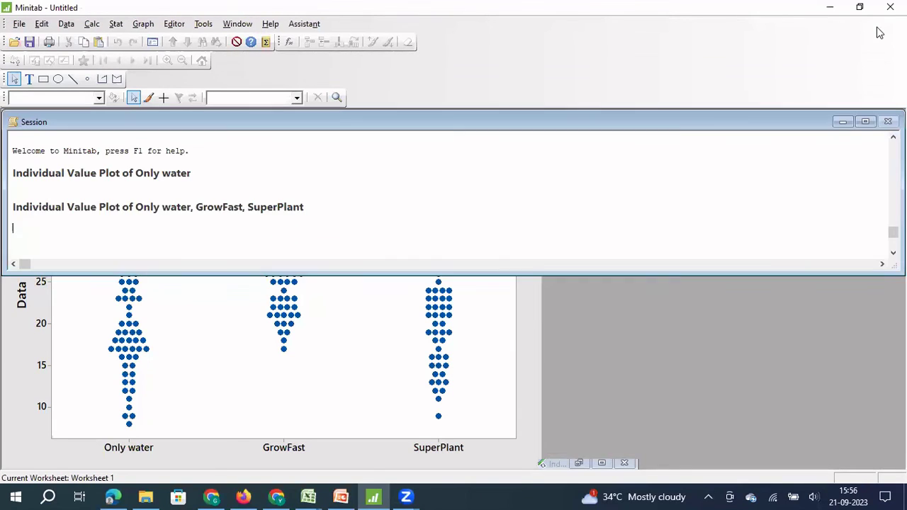